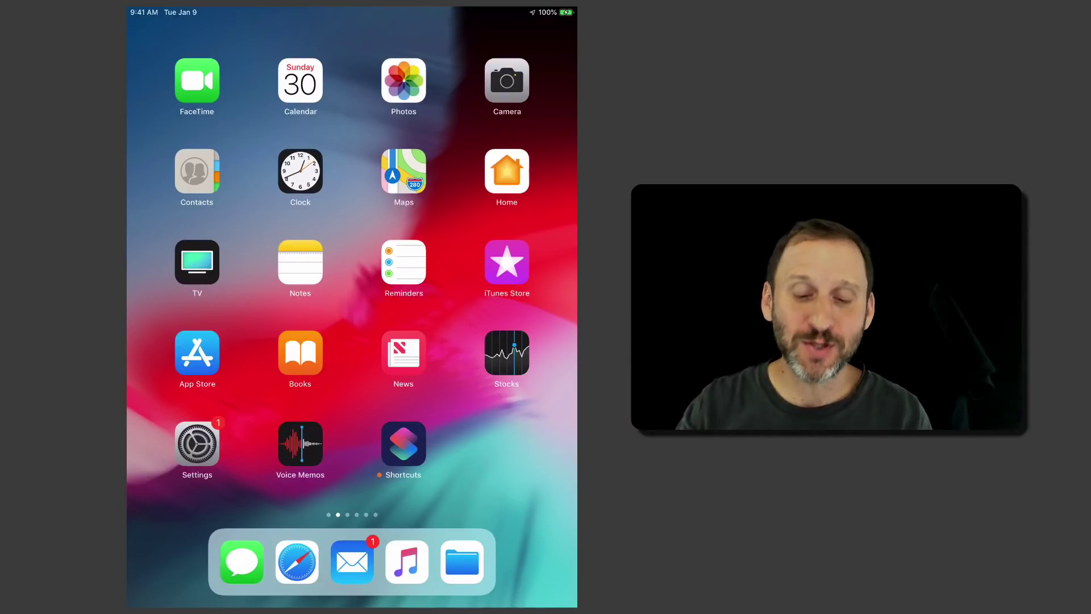
- Launch the Shortcuts app from the iPad home screen to reach its Library
{"action": "left_click", "coordinate": [403, 443]}
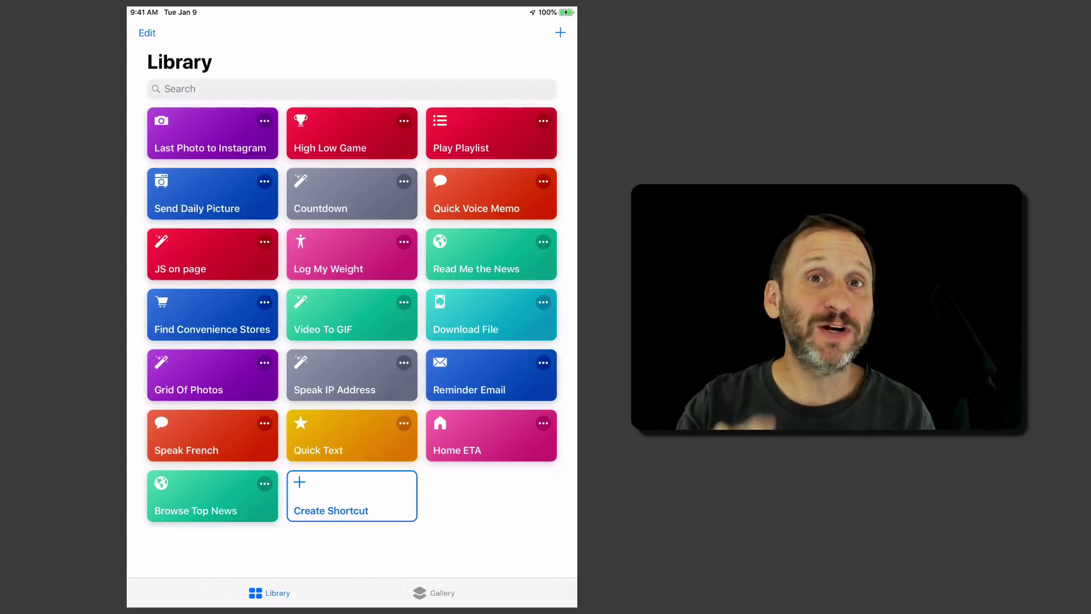
- Create a new shortcut and add the Take Photo action found by searching 'Camera'
{"action": "left_click", "coordinate": [352, 496]}
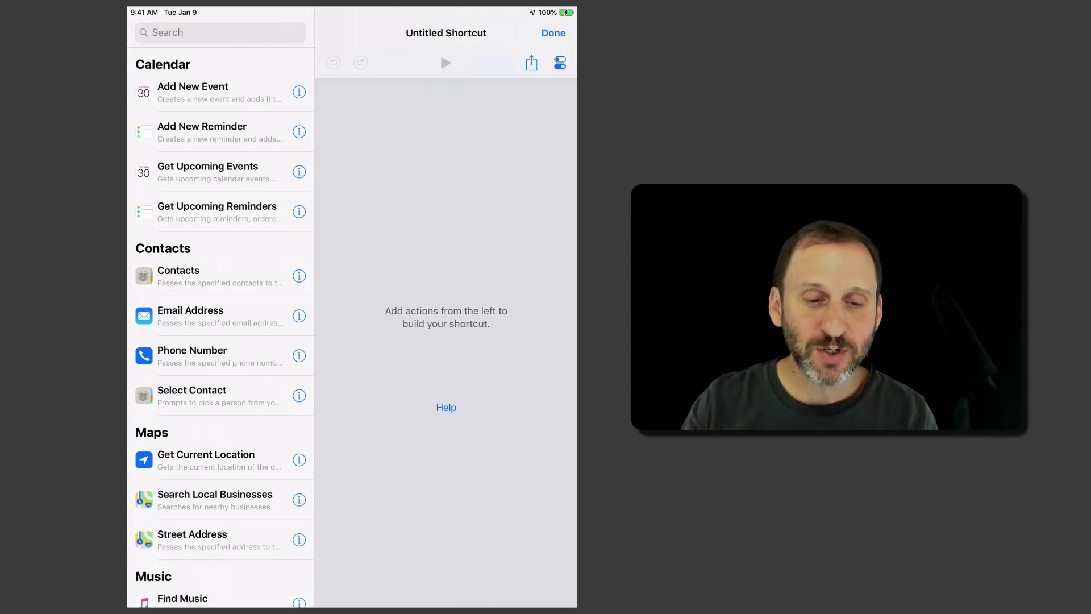
{"action": "left_click", "coordinate": [221, 33]}
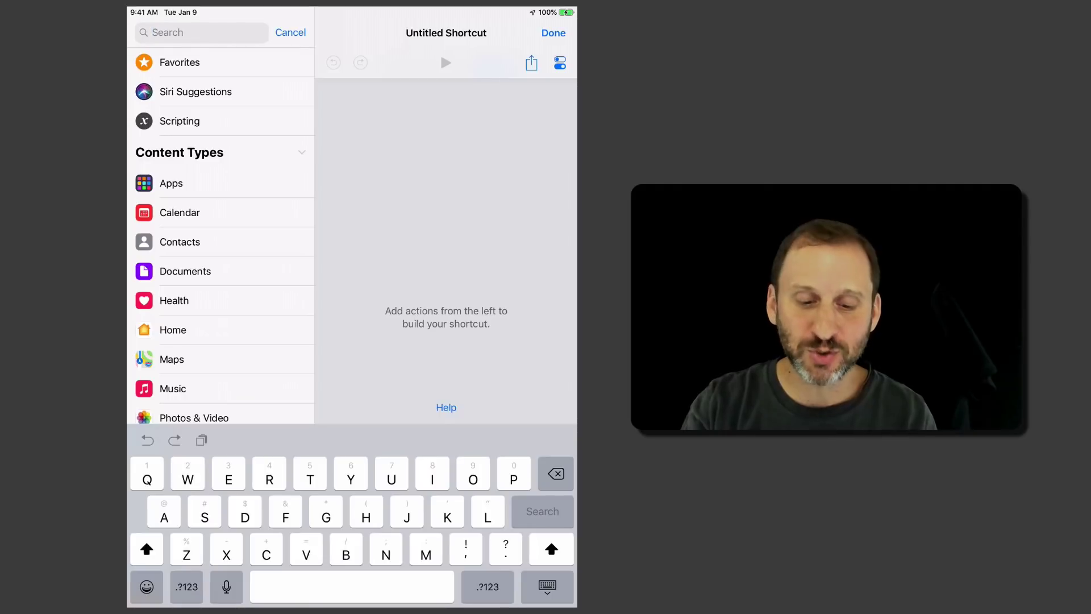
{"action": "type", "text": "Camer"}
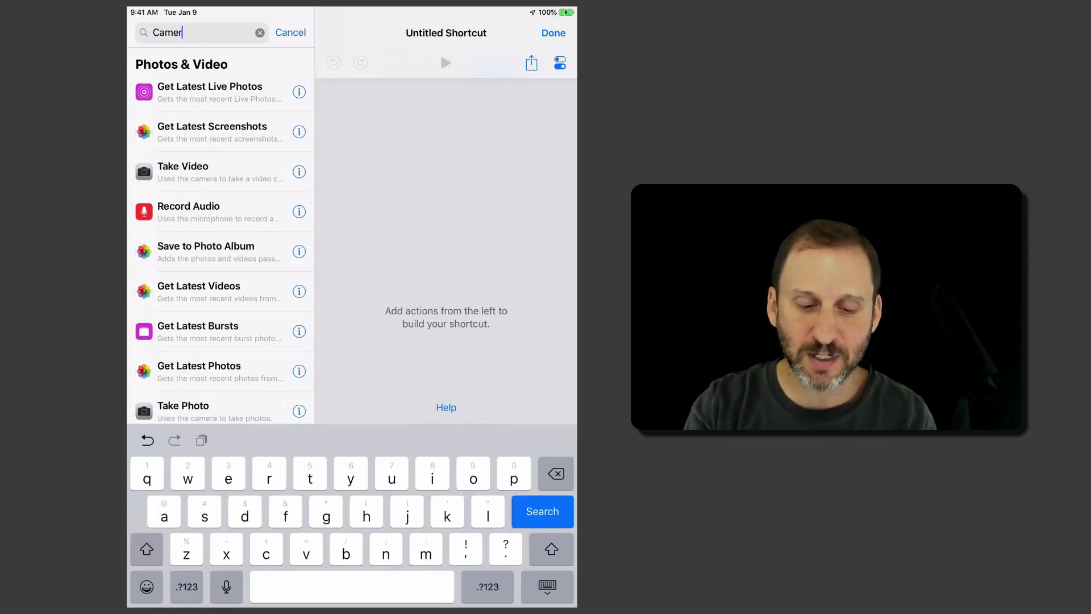
{"action": "type", "text": "a"}
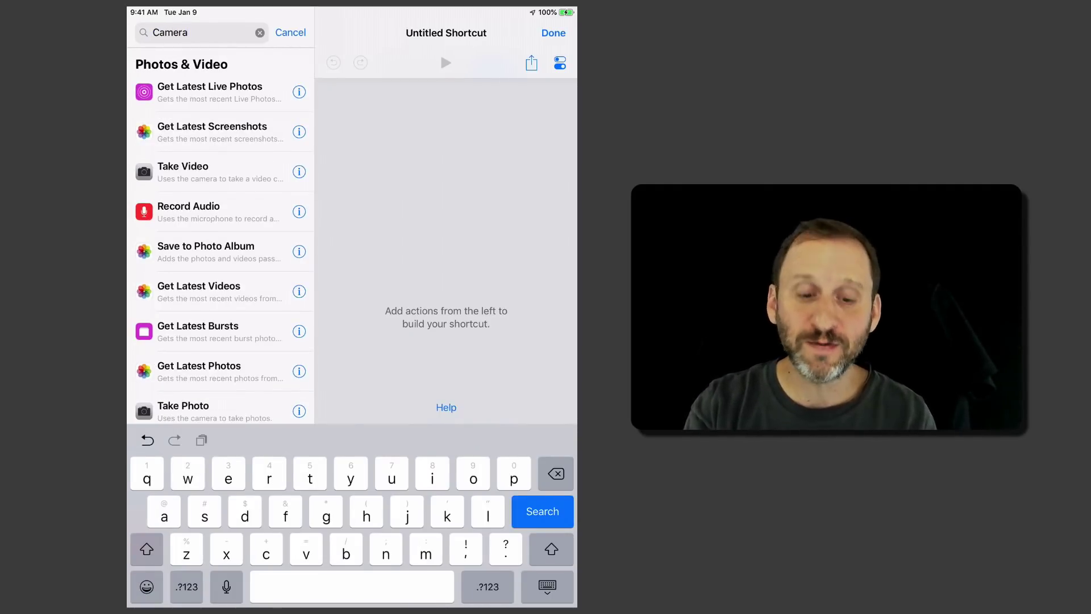
{"action": "left_click_drag", "start_coordinate": [183, 405], "coordinate": [398, 216]}
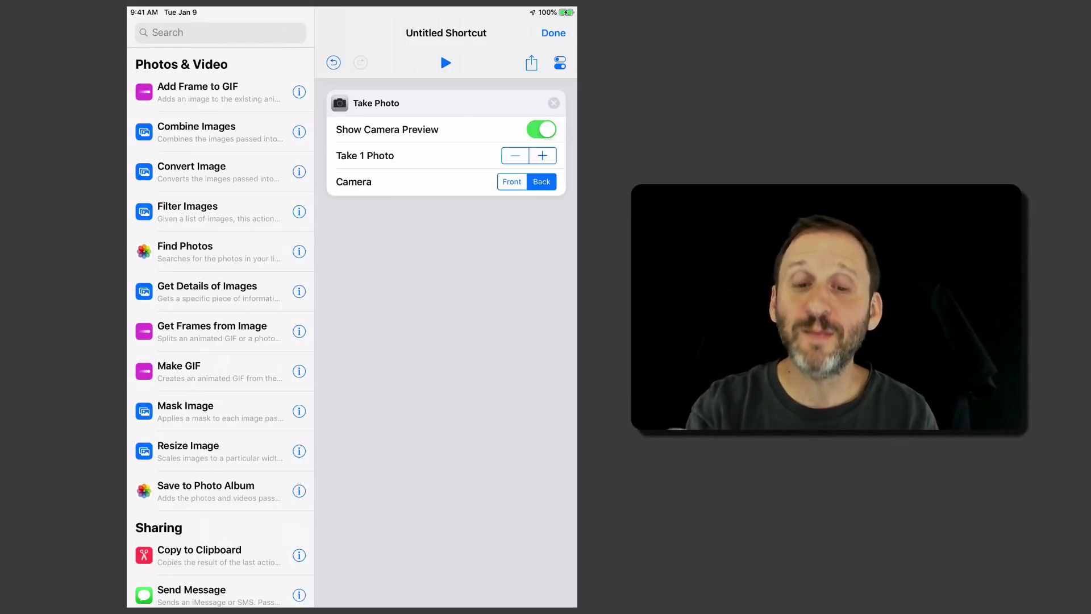
- Set Take Photo to the front camera with preview off, testing it twice
{"action": "left_click", "coordinate": [512, 181]}
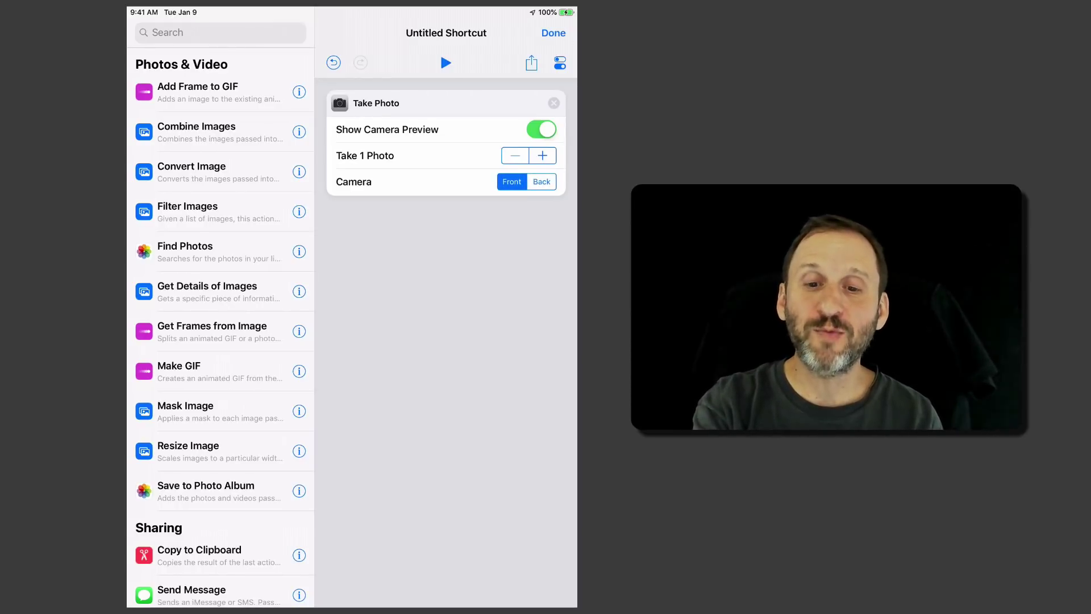
{"action": "left_click", "coordinate": [445, 63]}
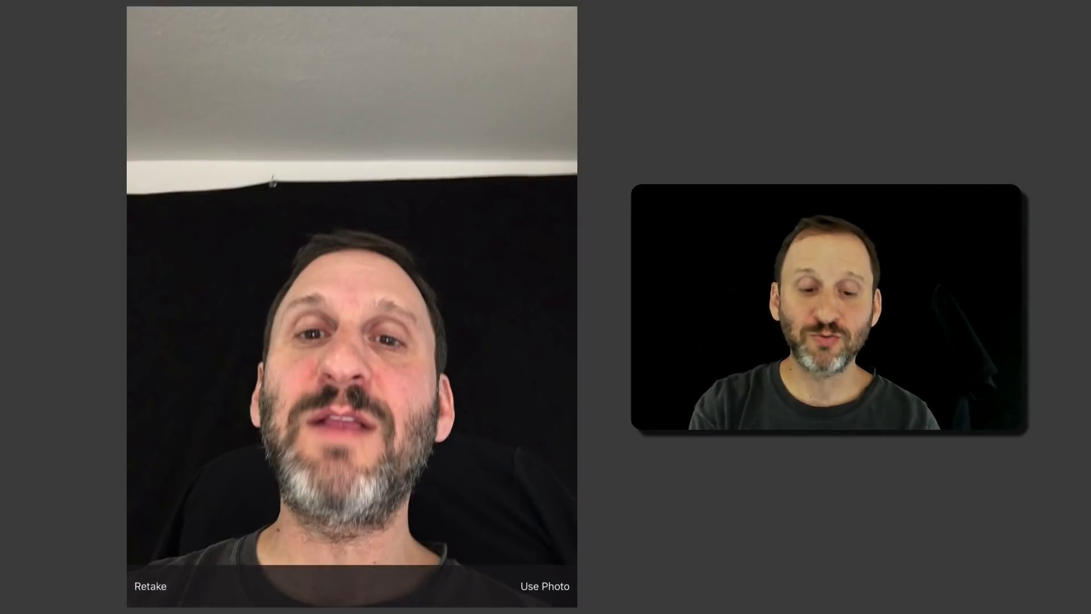
{"action": "left_click", "coordinate": [544, 586]}
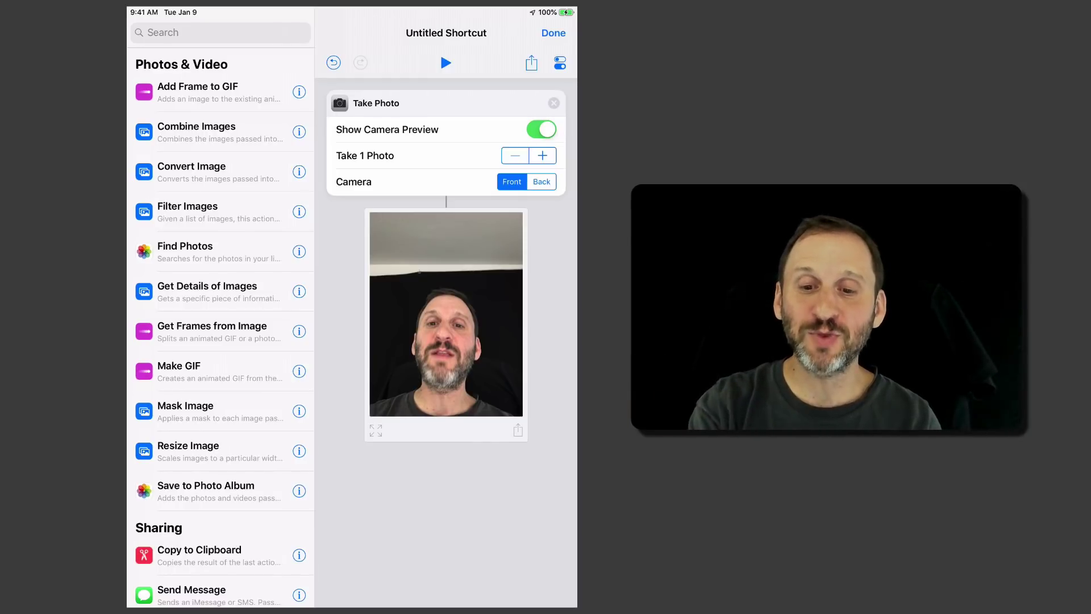
{"action": "left_click", "coordinate": [542, 129]}
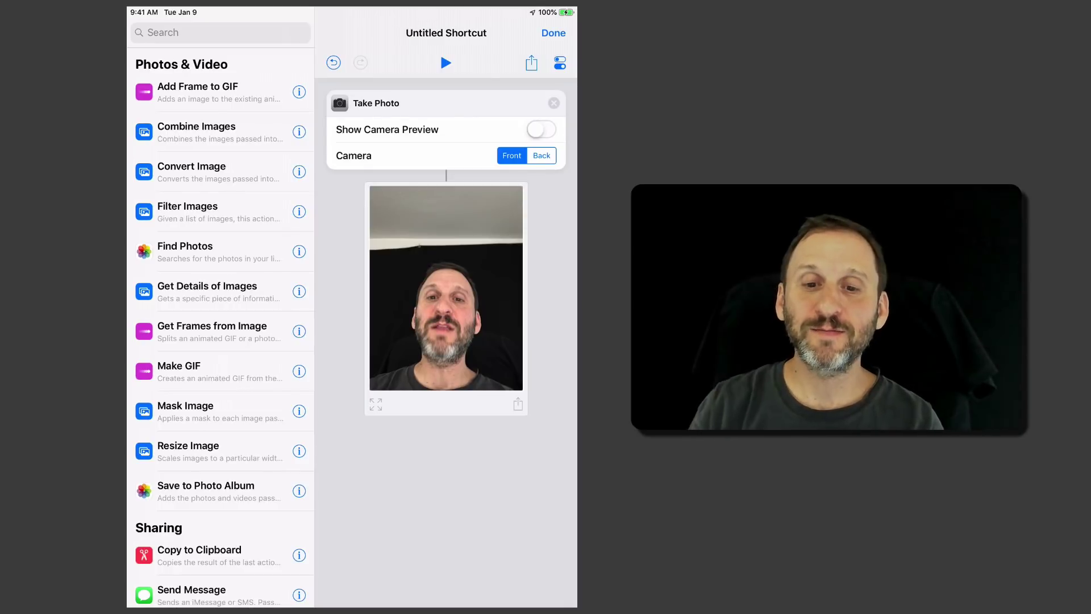
{"action": "left_click", "coordinate": [446, 63]}
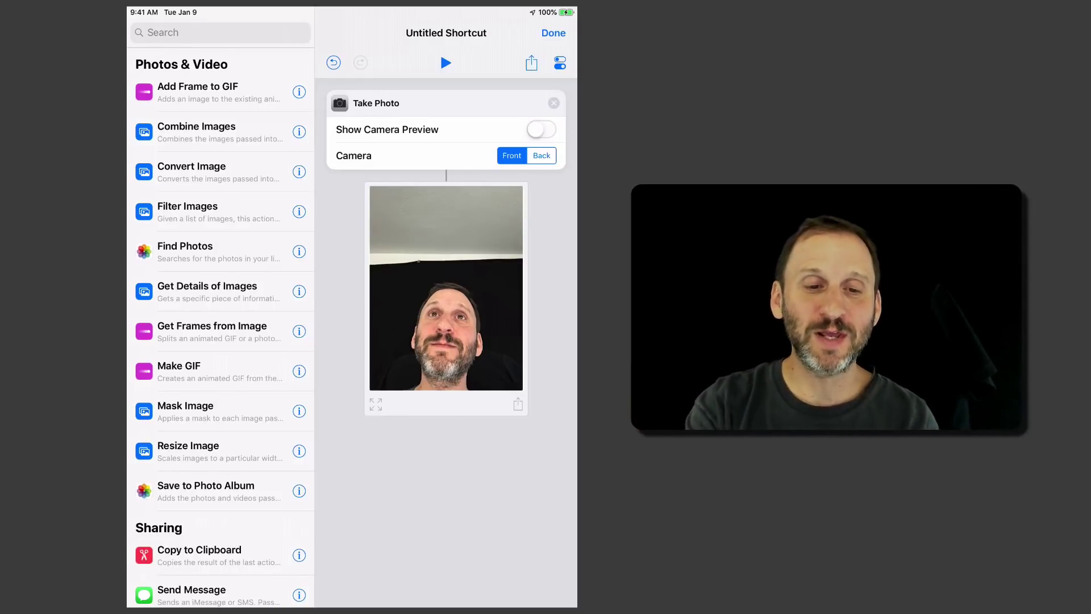
- Wrap Take Photo in a Repeat block set to 3 times and test-run it
{"action": "left_click", "coordinate": [220, 33]}
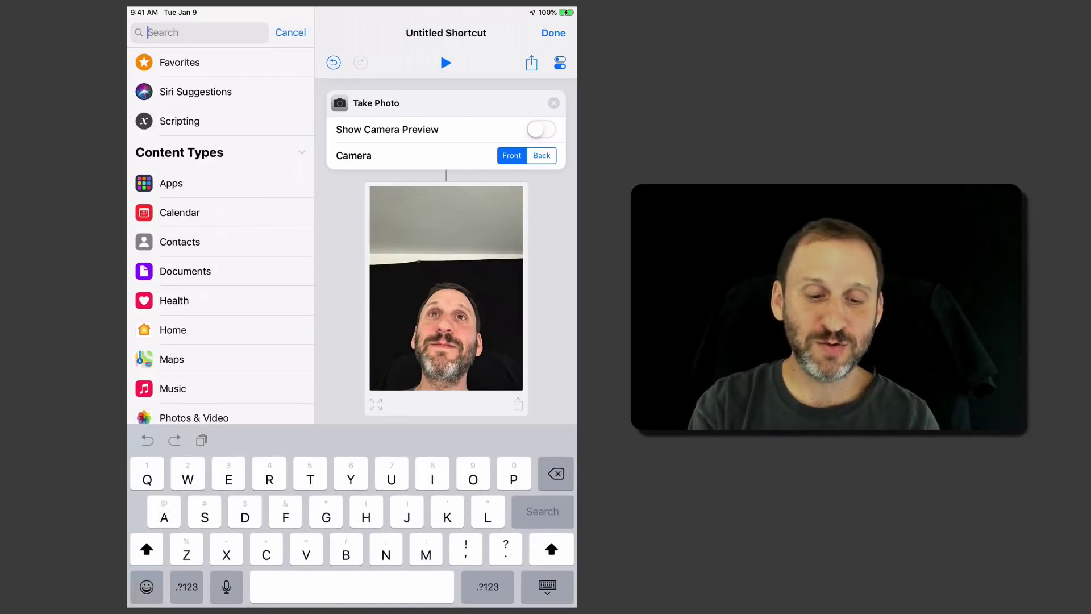
{"action": "type", "text": "Repeat"}
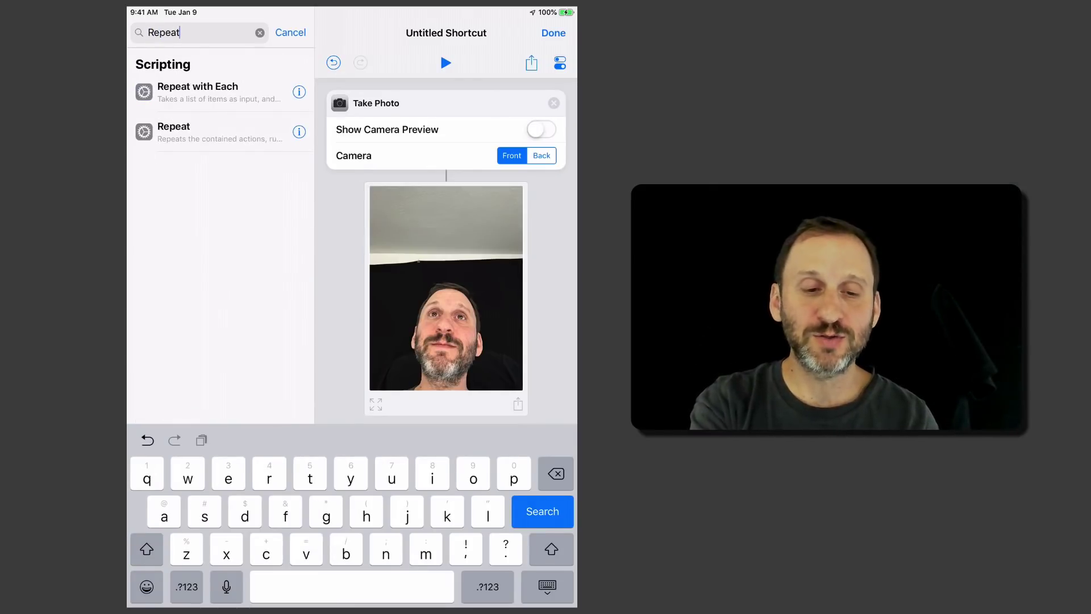
{"action": "left_click", "coordinate": [221, 132]}
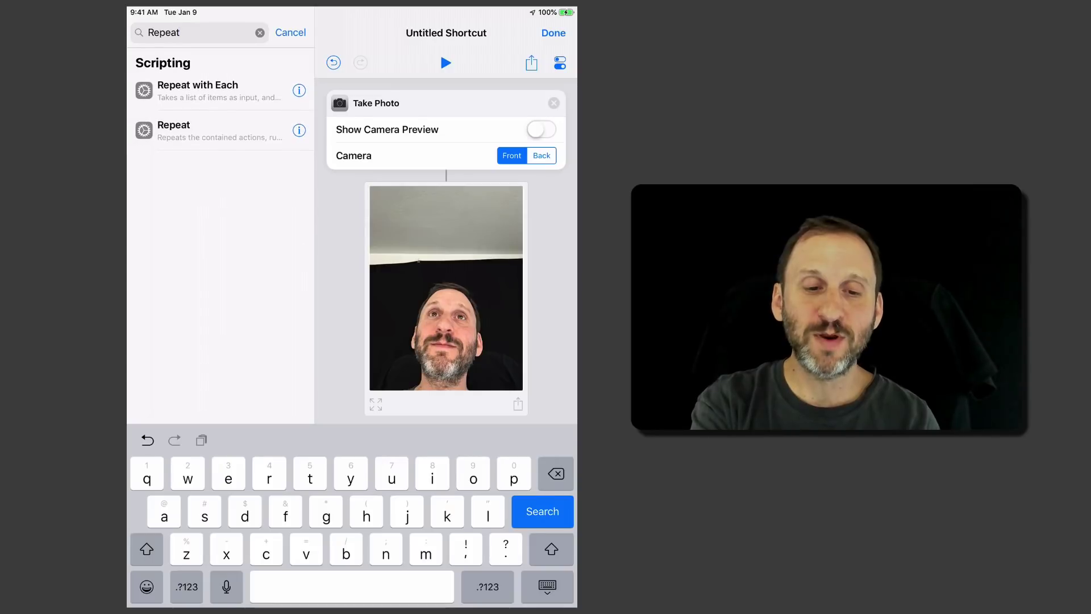
{"action": "left_click_drag", "start_coordinate": [221, 132], "coordinate": [397, 100]}
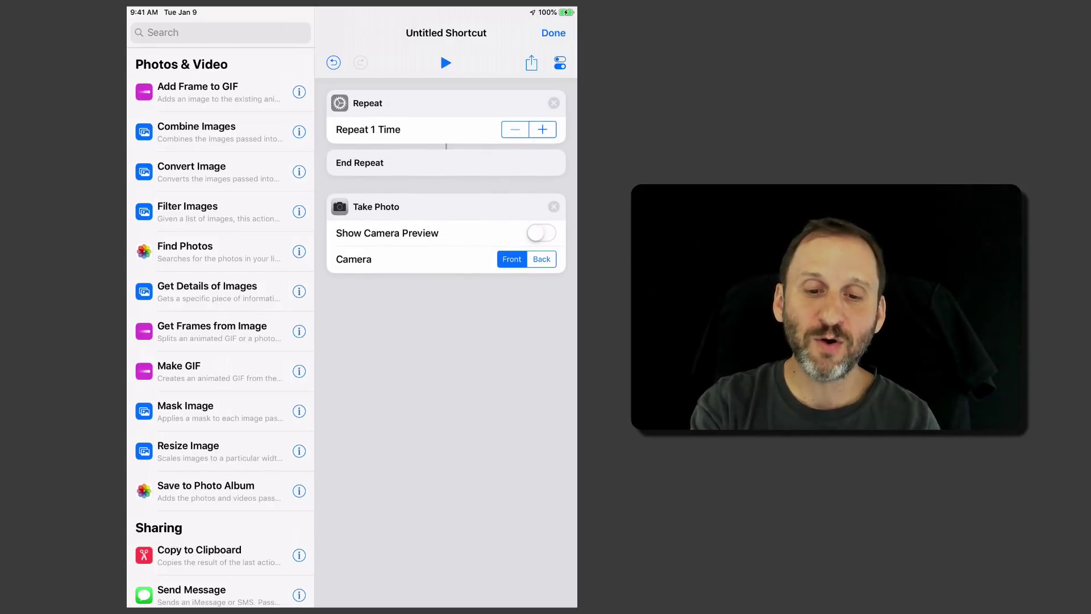
{"action": "left_click_drag", "start_coordinate": [386, 206], "coordinate": [398, 162]}
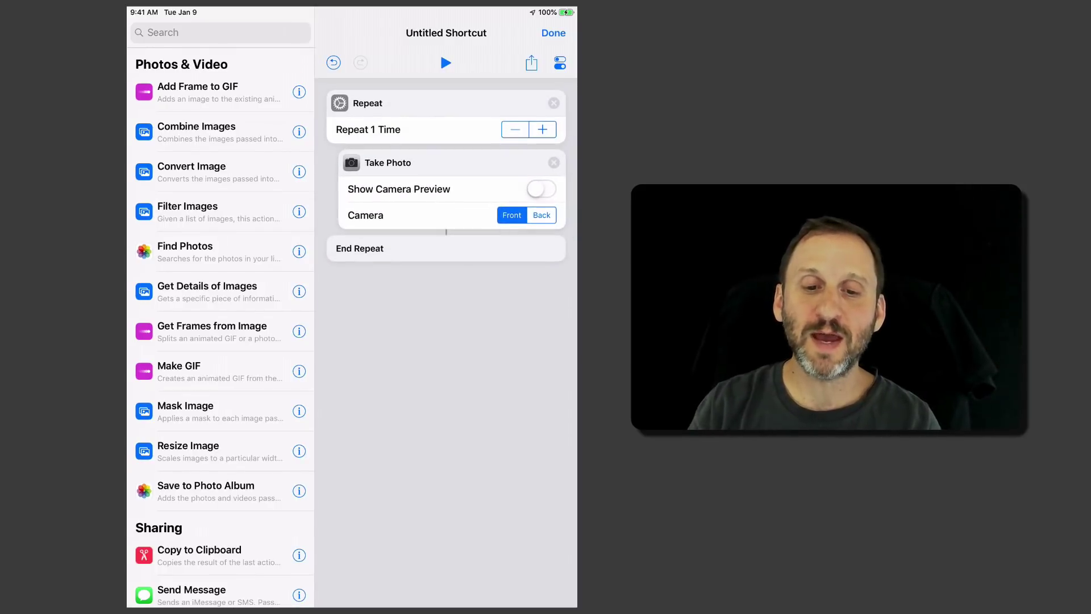
{"action": "left_click", "coordinate": [542, 130]}
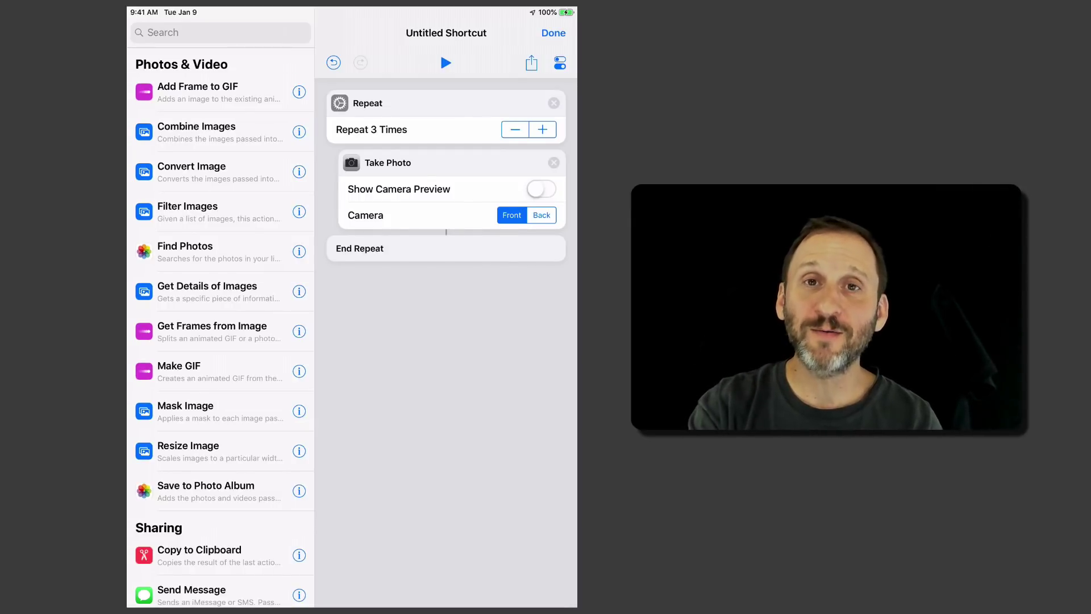
{"action": "left_click", "coordinate": [446, 63]}
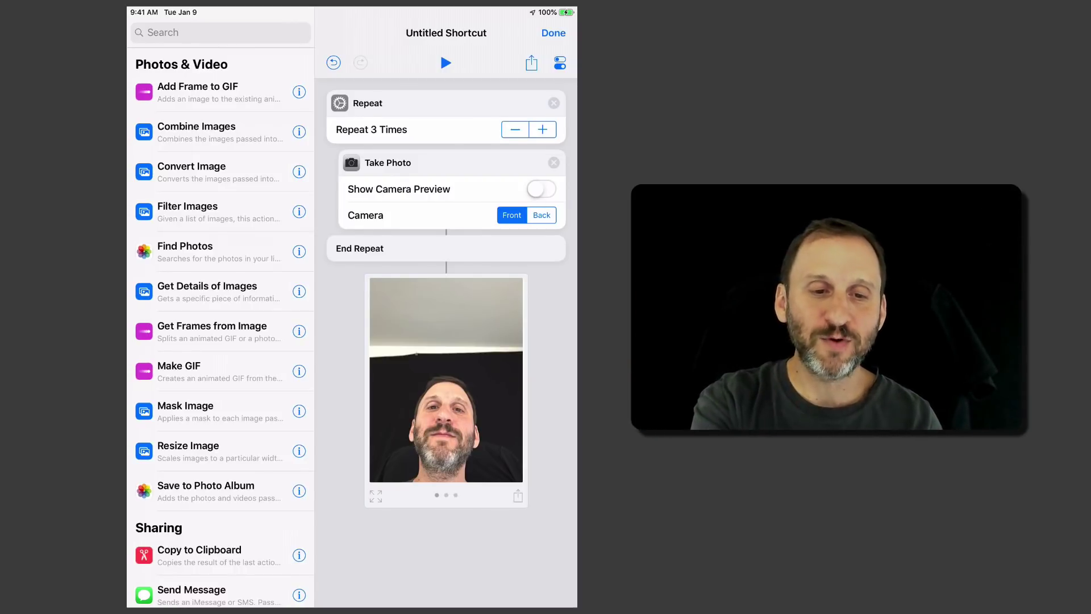
- Add Combine Images after the Repeat block, stacking vertically with spacing 10
{"action": "left_click", "coordinate": [220, 33]}
{"action": "type", "text": "Com"}
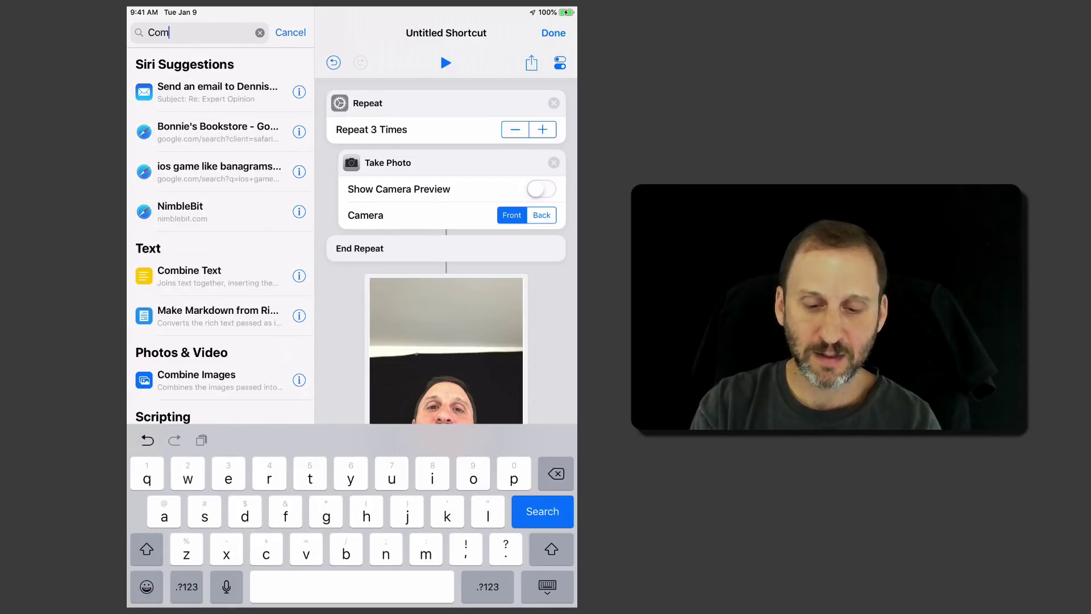
{"action": "type", "text": "bin"}
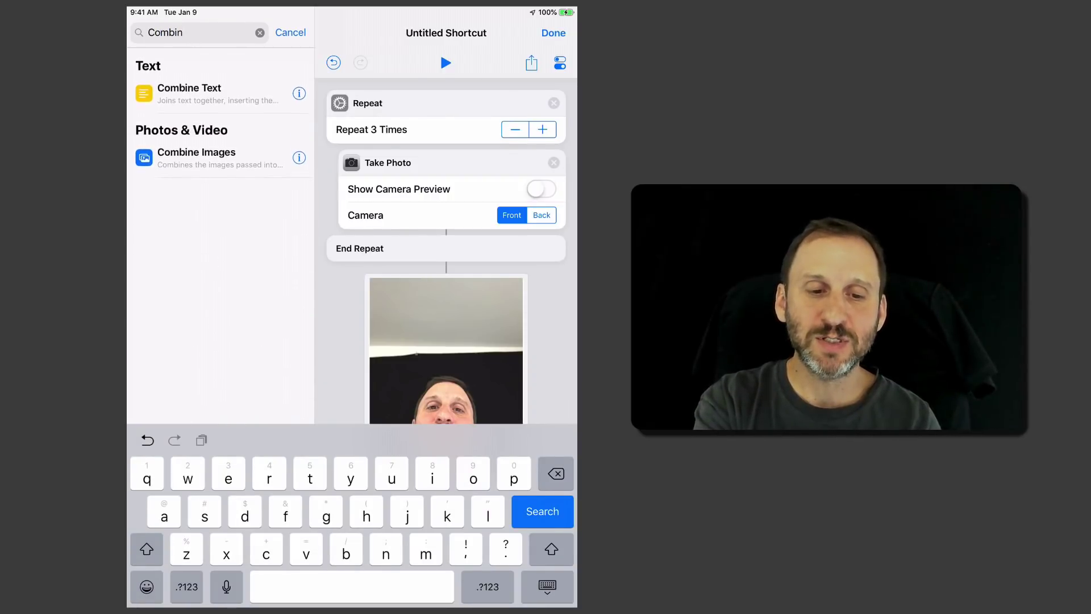
{"action": "left_click_drag", "start_coordinate": [196, 153], "coordinate": [193, 154]}
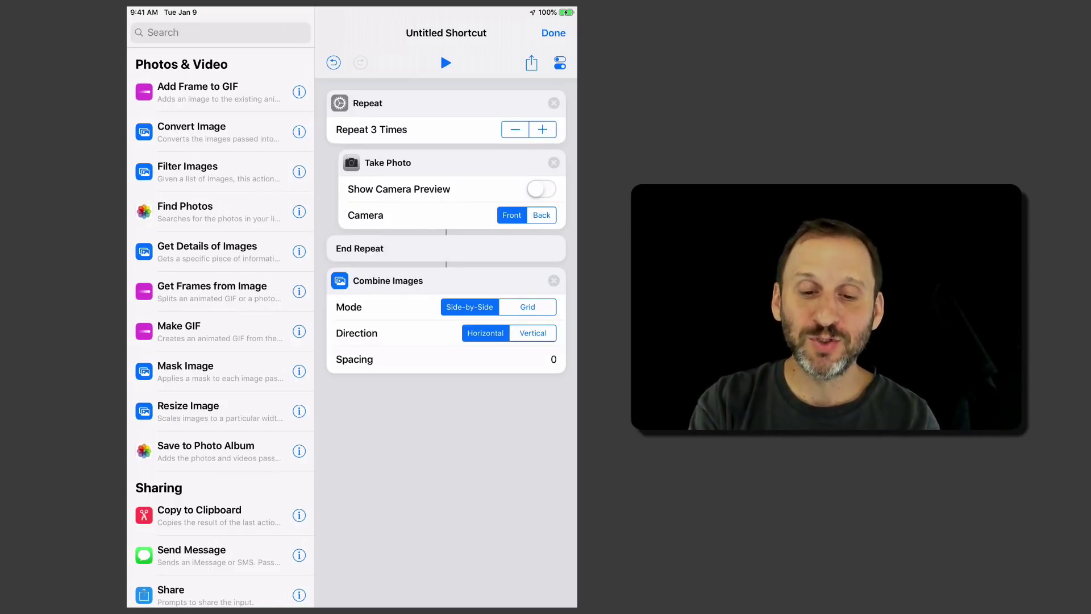
{"action": "left_click", "coordinate": [533, 333]}
{"action": "left_click", "coordinate": [554, 359]}
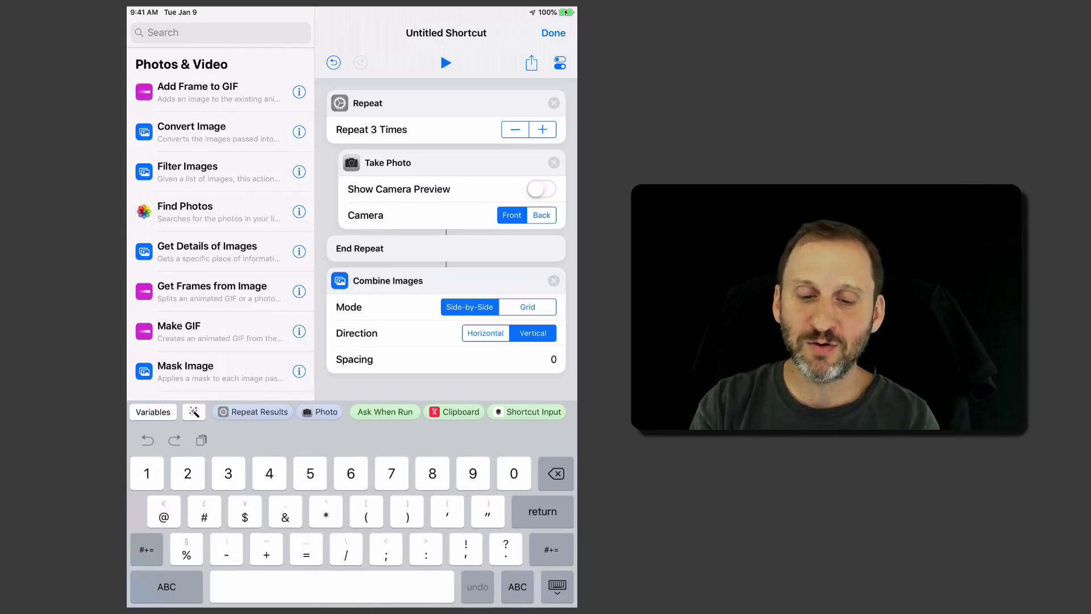
{"action": "key", "text": "BackSpace"}
{"action": "type", "text": "1"}
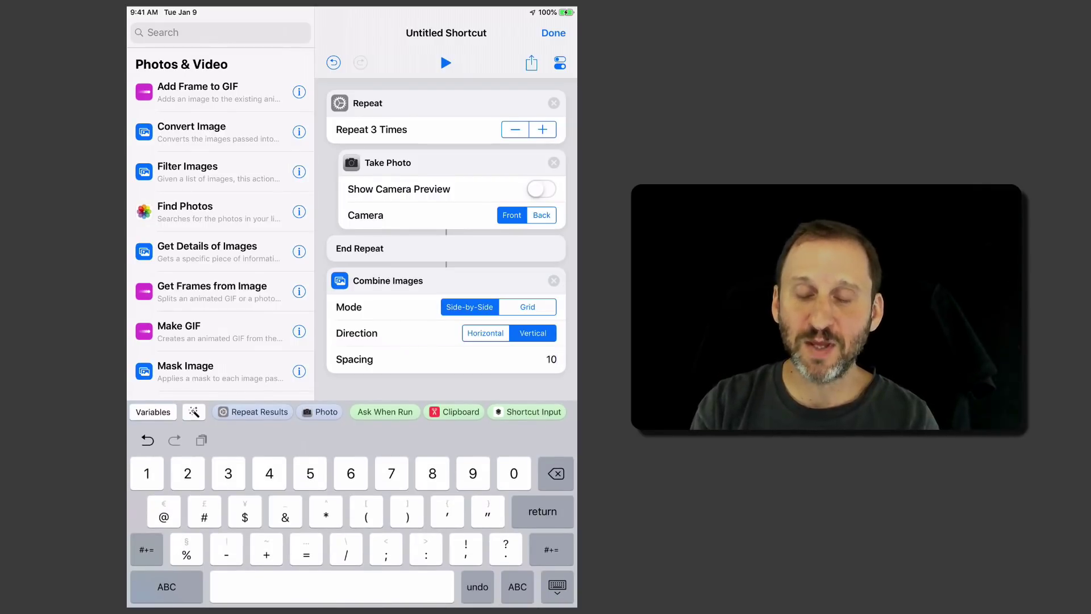
{"action": "key", "text": "Return"}
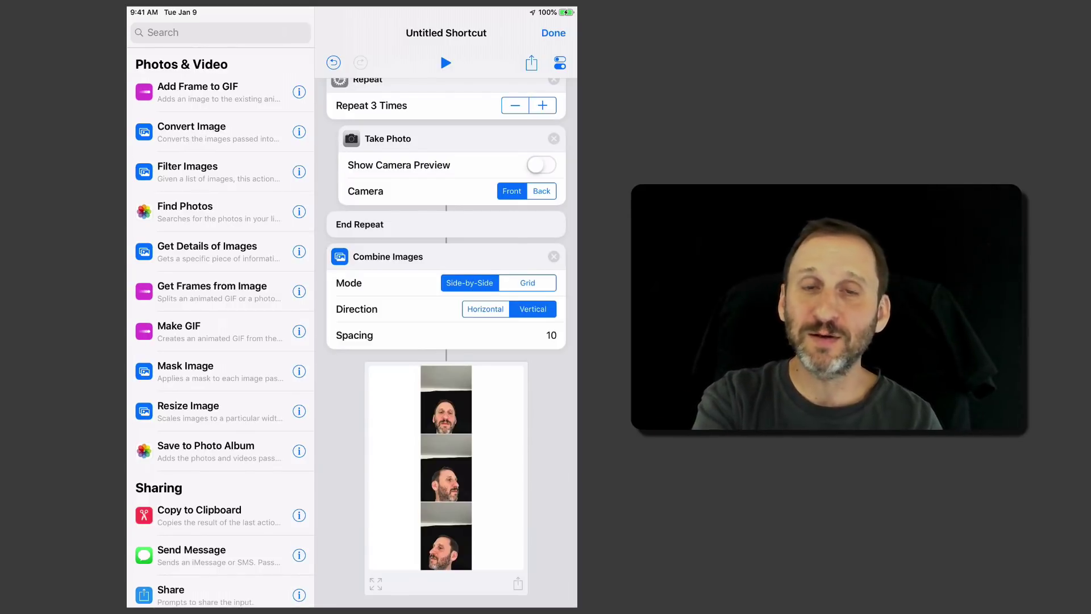
- Add Quick Look after Combine Images and test-run to preview the vertical strip
{"action": "left_click", "coordinate": [220, 32]}
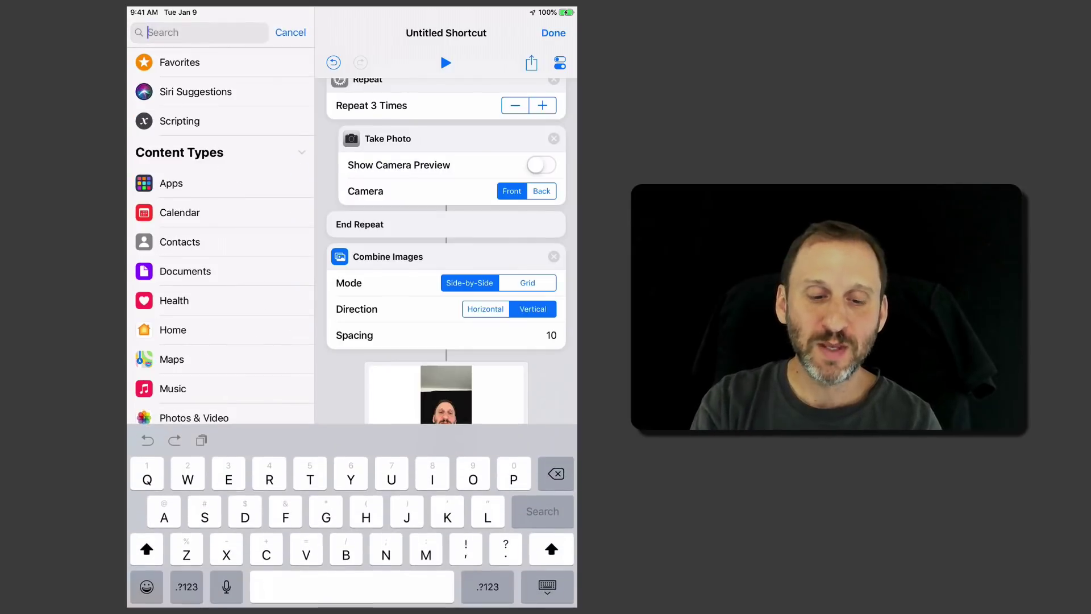
{"action": "type", "text": "Quic"}
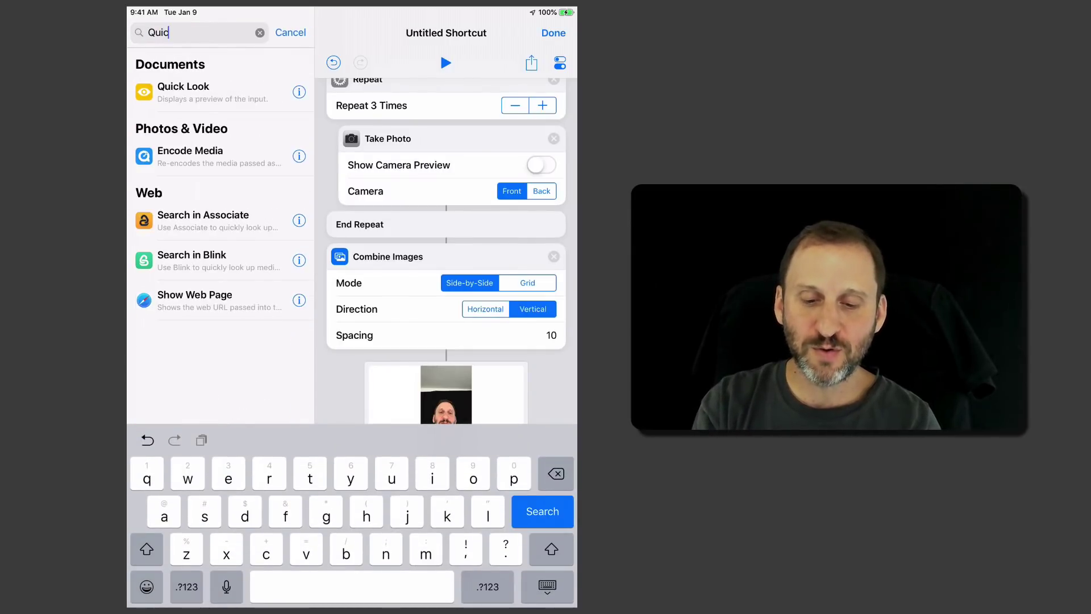
{"action": "type", "text": "k"}
{"action": "mouse_move", "coordinate": [183, 91]}
{"action": "left_mouse_down"}
{"action": "mouse_move", "coordinate": [390, 459]}
{"action": "mouse_move", "coordinate": [391, 432]}
{"action": "left_mouse_up"}
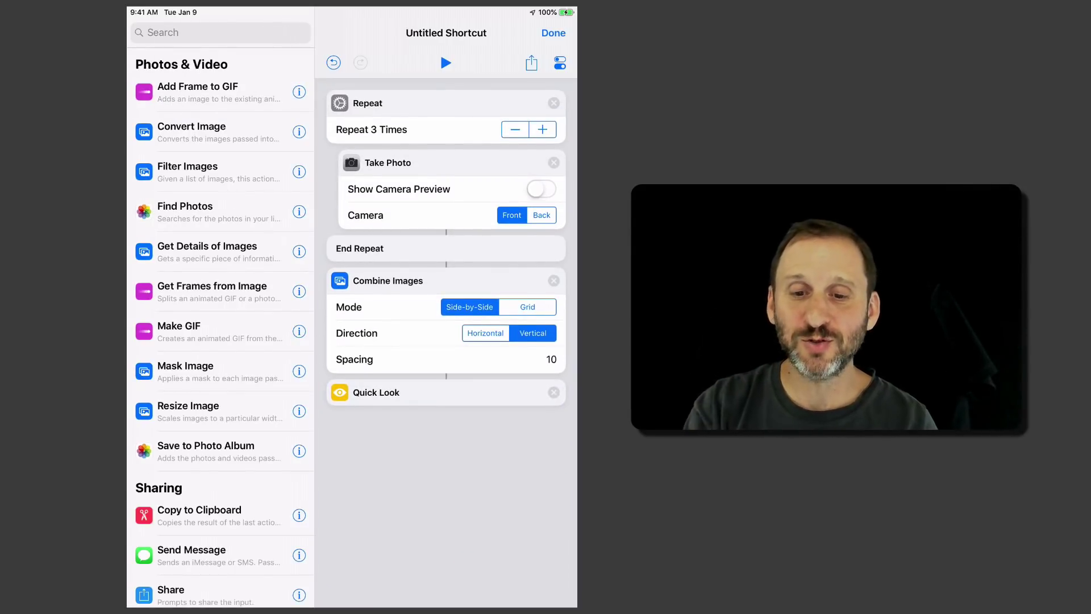
{"action": "left_click", "coordinate": [447, 63]}
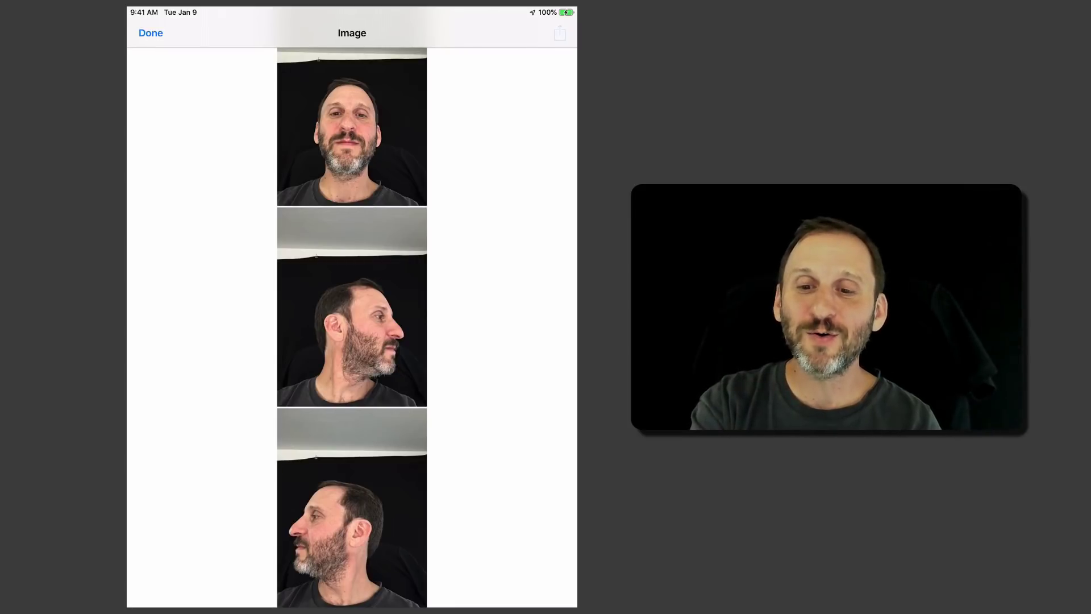
{"action": "left_click", "coordinate": [560, 33]}
{"action": "key", "text": "Escape"}
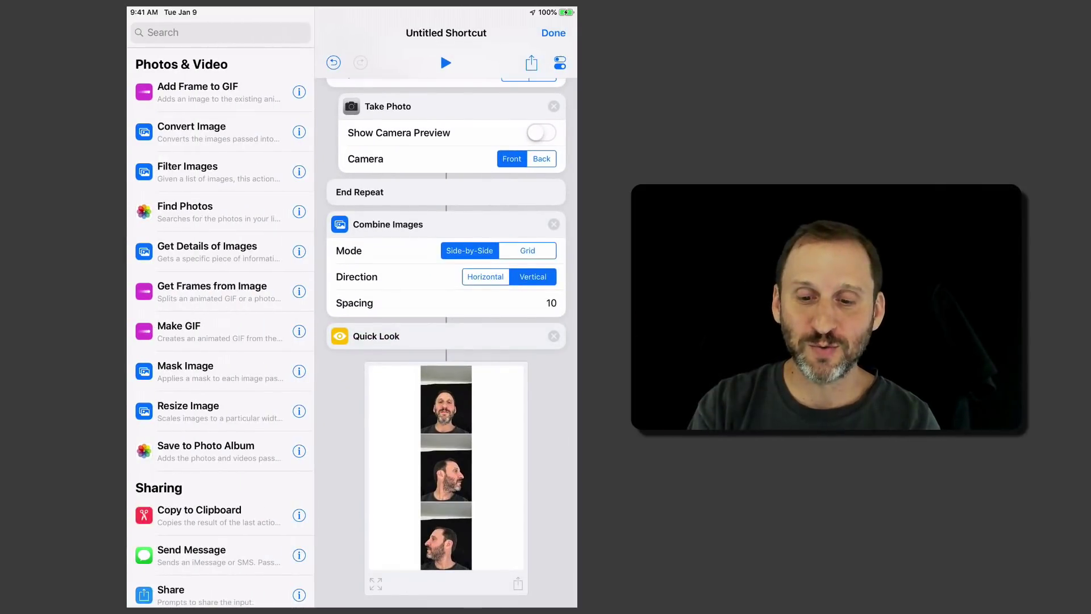
{"action": "scroll", "coordinate": [447, 341], "scroll_direction": "up", "scroll_amount": 2}
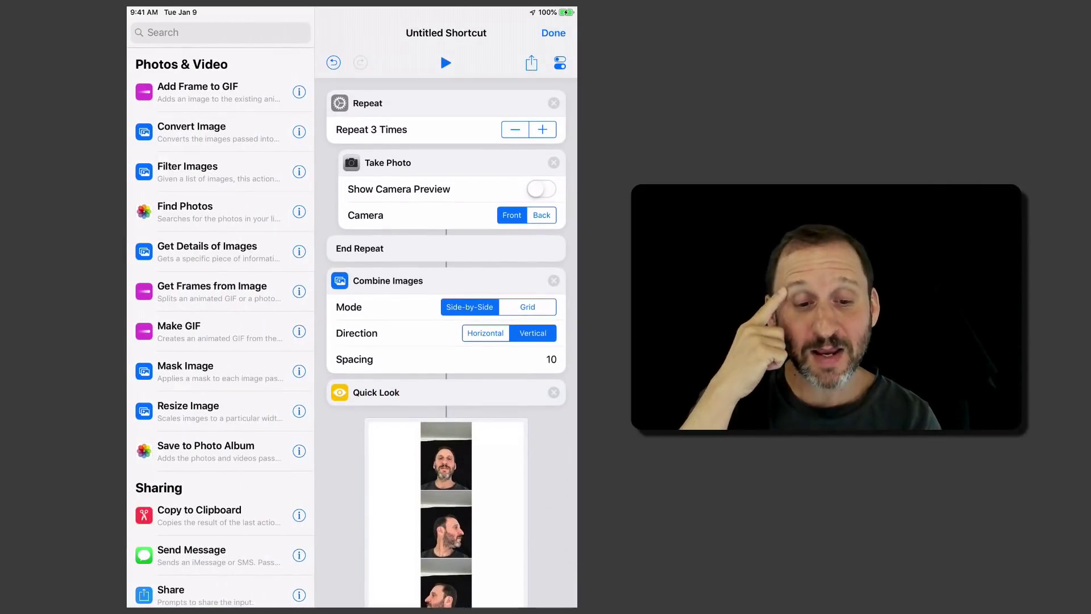
- Search actions for 'Photo' and try inserting Save to Photo Album
{"action": "left_click", "coordinate": [221, 32]}
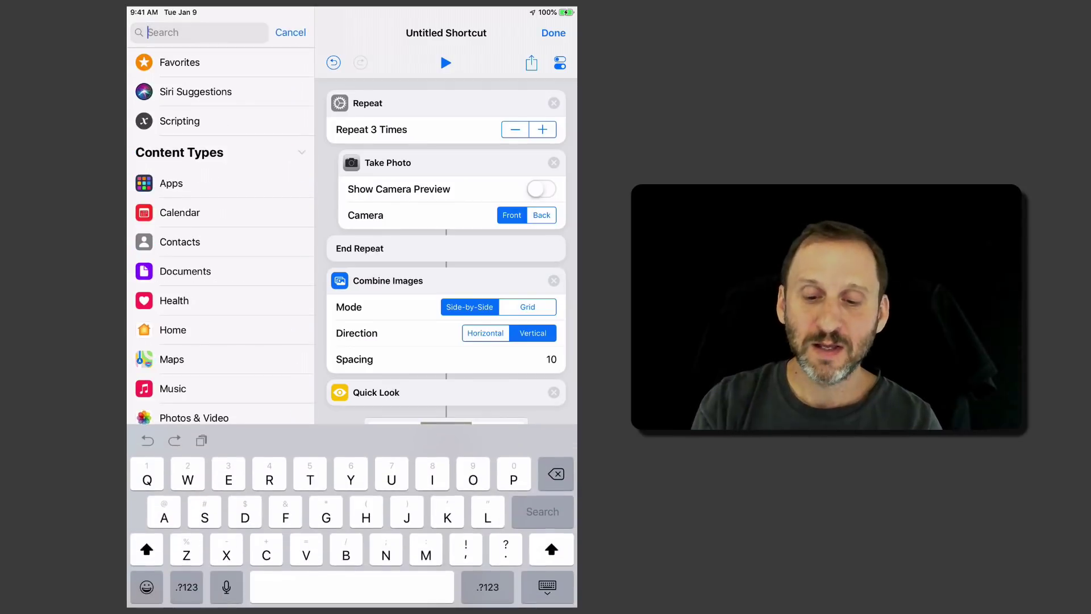
{"action": "type", "text": "Photo"}
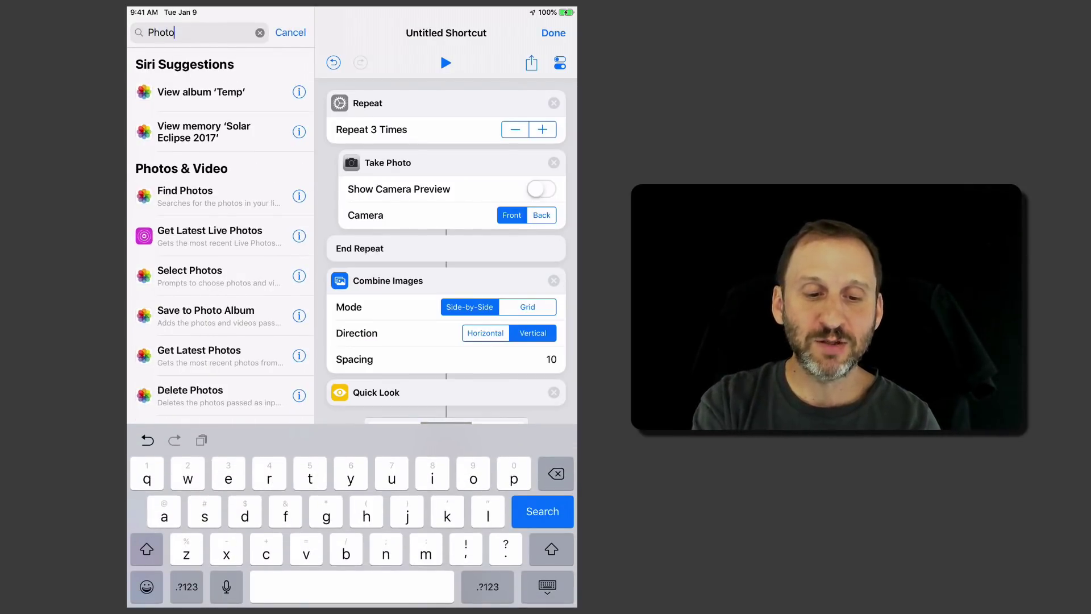
{"action": "mouse_move", "coordinate": [206, 315]}
{"action": "left_mouse_down"}
{"action": "mouse_move", "coordinate": [250, 310]}
{"action": "mouse_move", "coordinate": [233, 310]}
{"action": "left_mouse_up"}
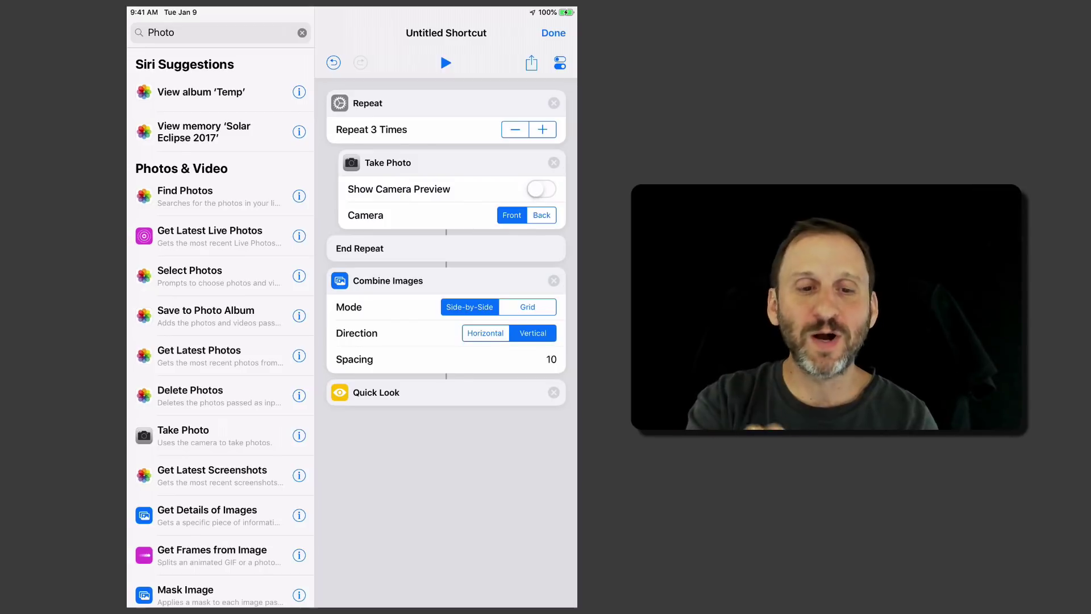
- Search actions for 'Mess', browse the results, and cancel the search
{"action": "left_click", "coordinate": [216, 32]}
{"action": "left_click", "coordinate": [260, 32]}
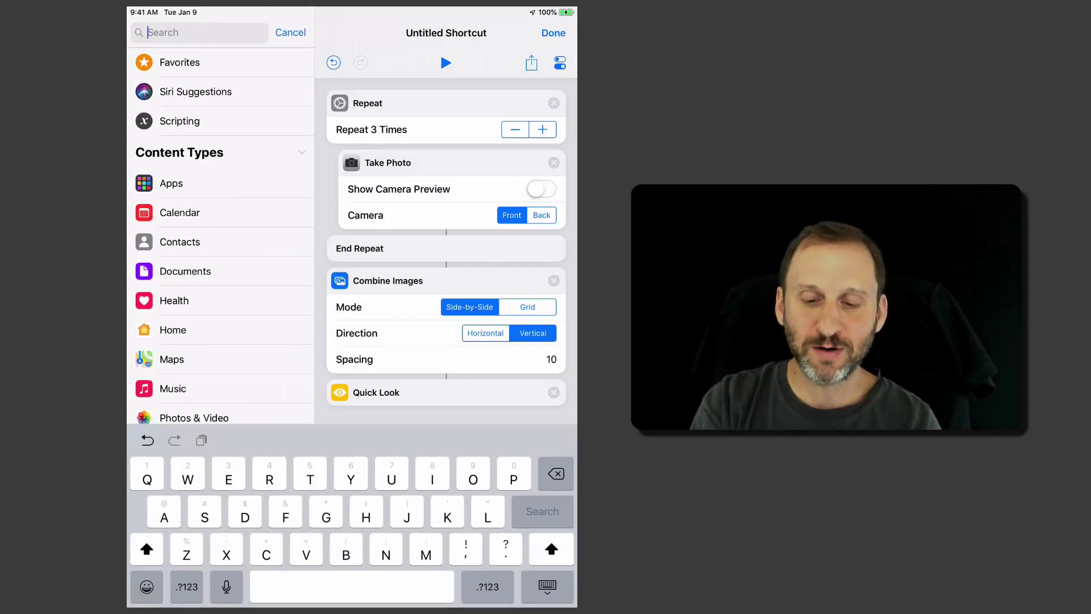
{"action": "type", "text": "Mess"}
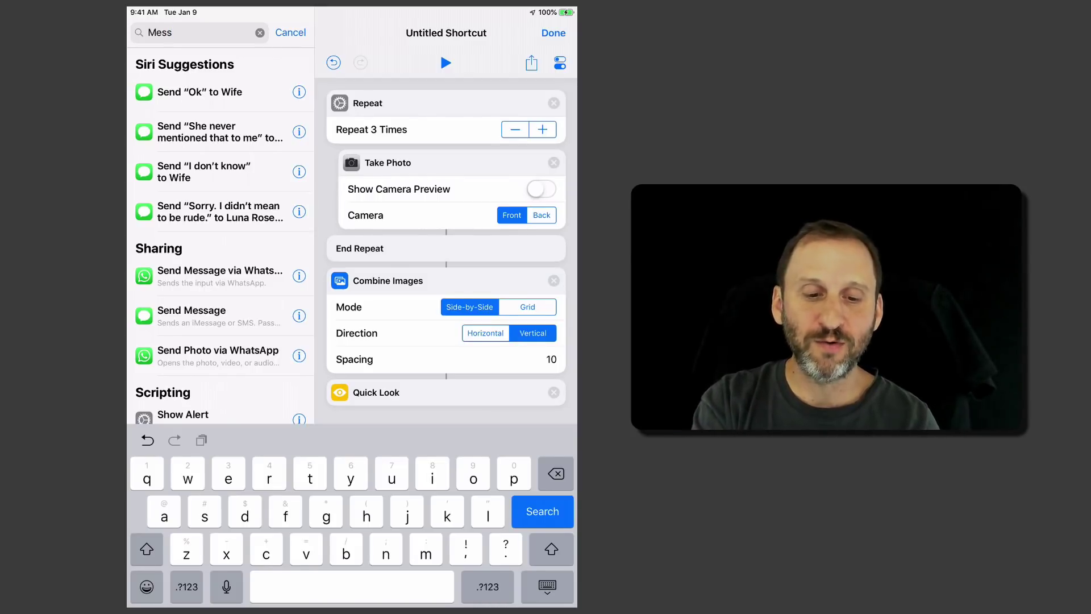
{"action": "scroll", "coordinate": [220, 227], "scroll_direction": "down", "scroll_amount": 2}
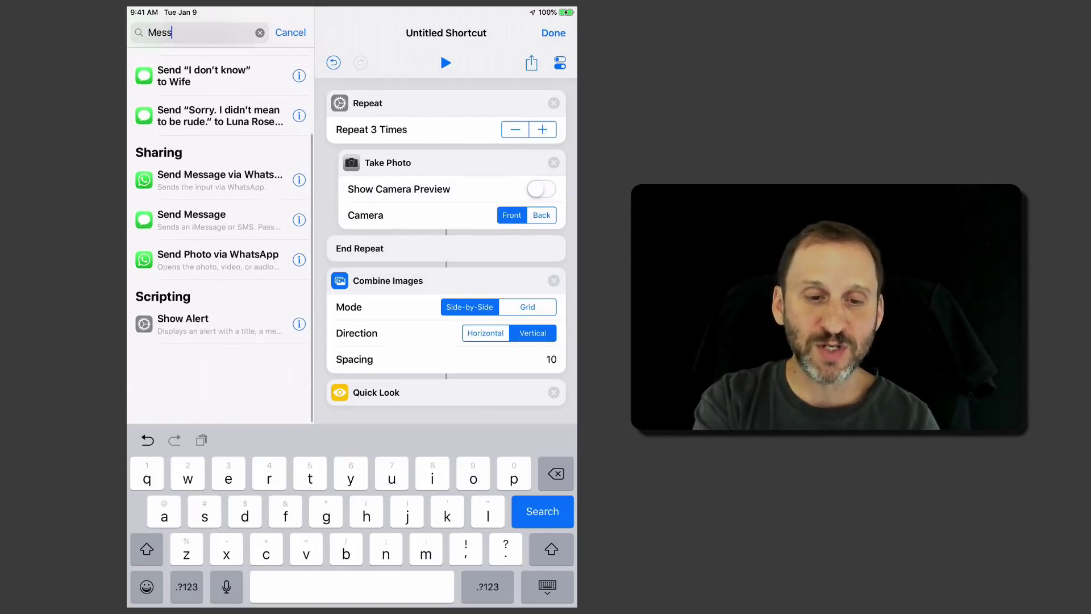
{"action": "scroll", "coordinate": [221, 227], "scroll_direction": "up", "scroll_amount": 2}
{"action": "left_click", "coordinate": [290, 32]}
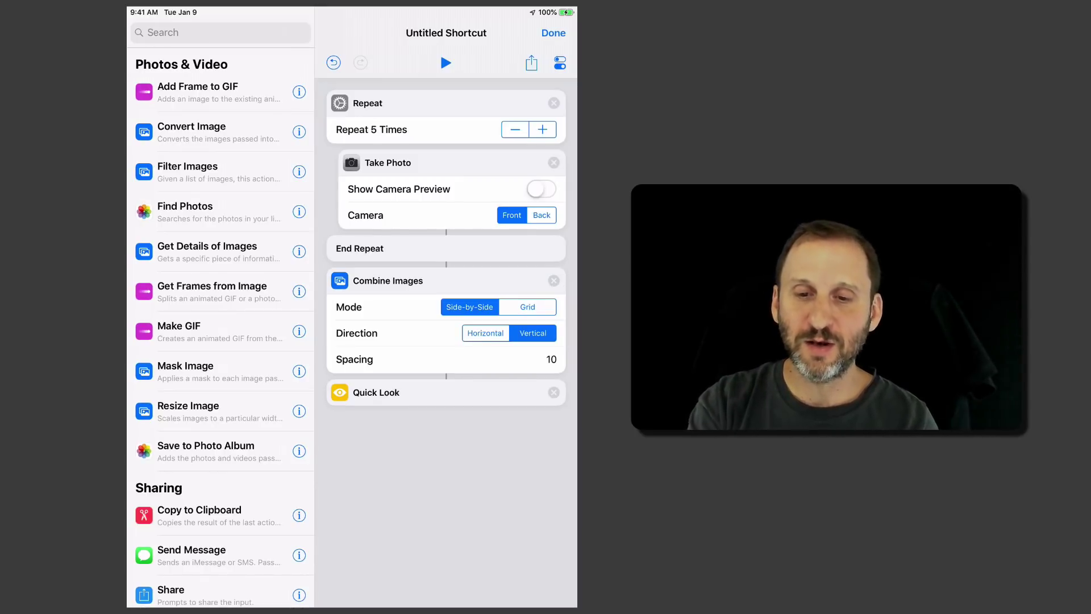
- Test-run the five-photo strip, close the preview, and open the shortcut's settings
{"action": "left_click", "coordinate": [445, 63]}
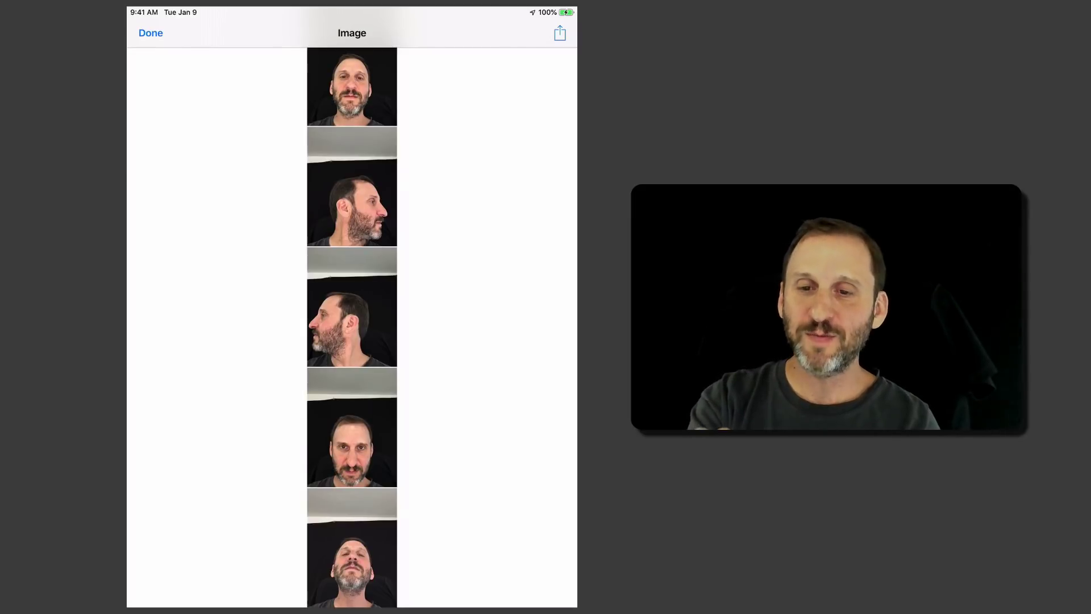
{"action": "left_click", "coordinate": [150, 32]}
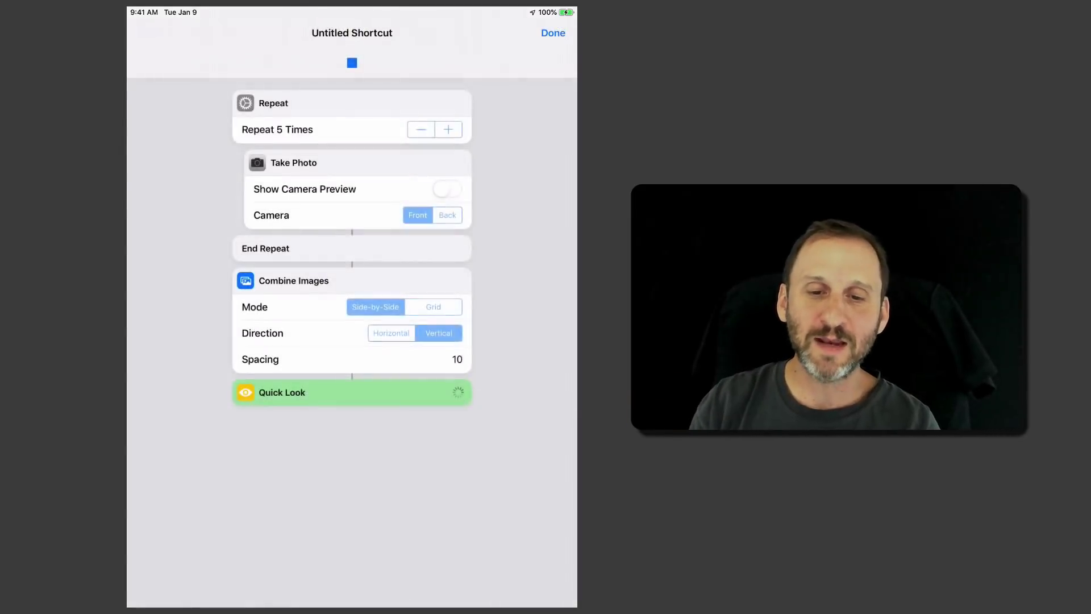
{"action": "left_click", "coordinate": [560, 62]}
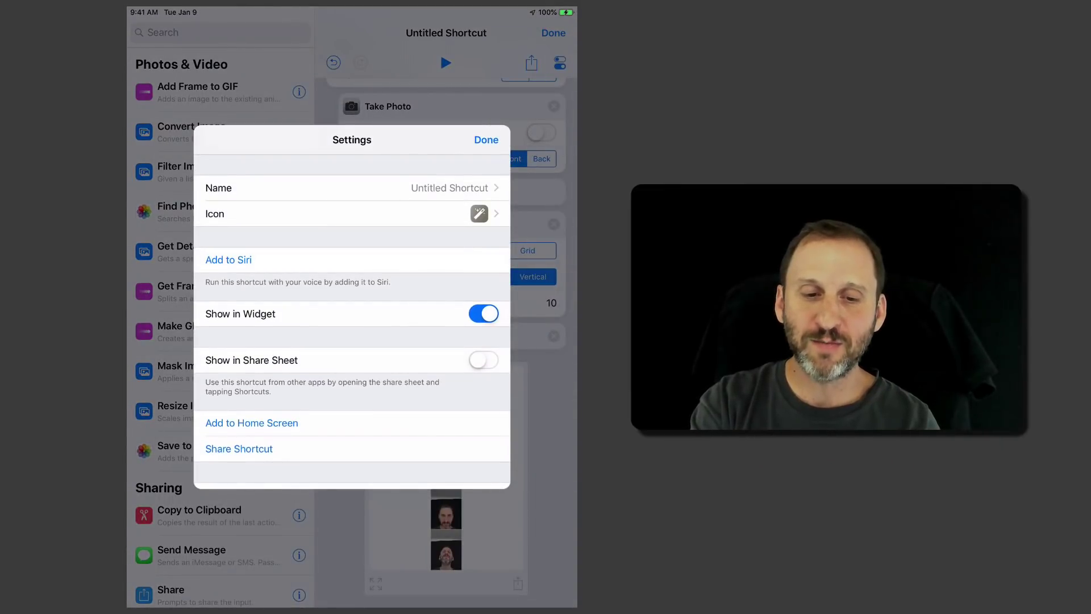
- Rename the shortcut to 'Photo Booth Strip'
{"action": "left_click", "coordinate": [352, 187]}
{"action": "left_click", "coordinate": [490, 187]}
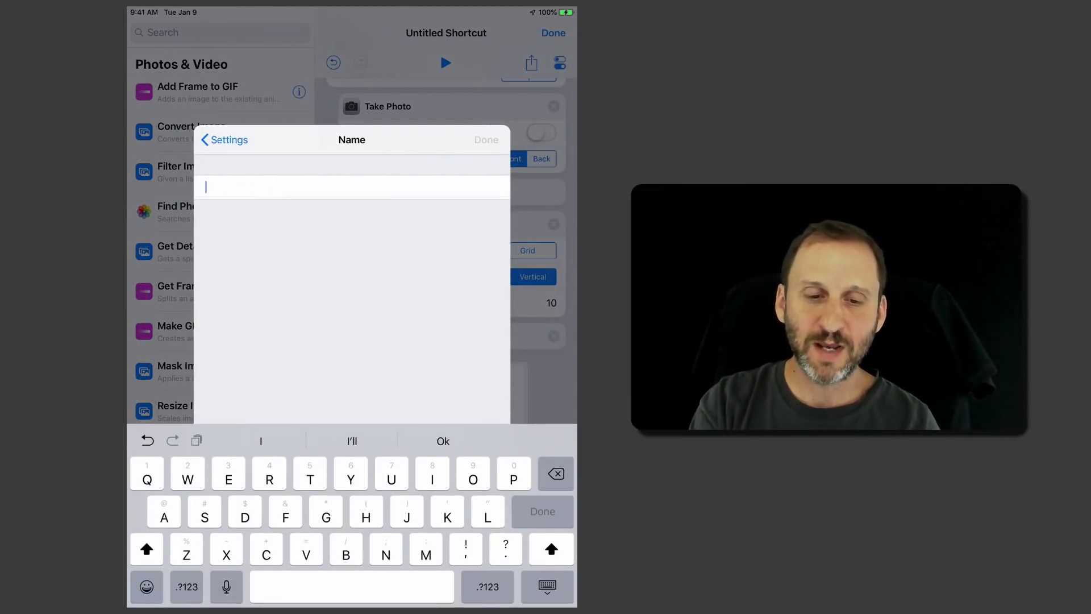
{"action": "type", "text": "Ph"}
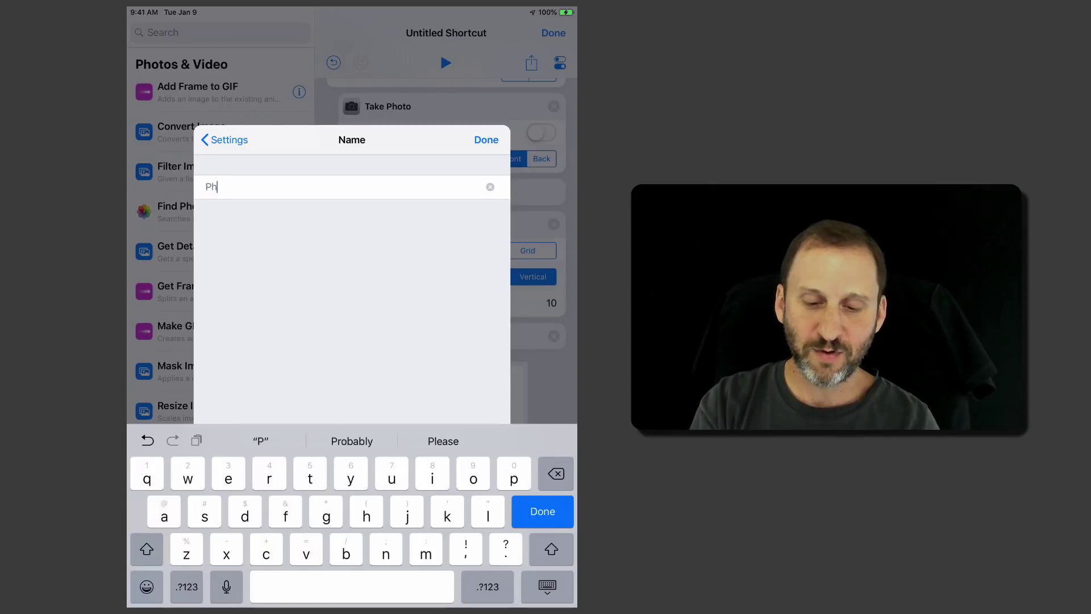
{"action": "type", "text": "oto B"}
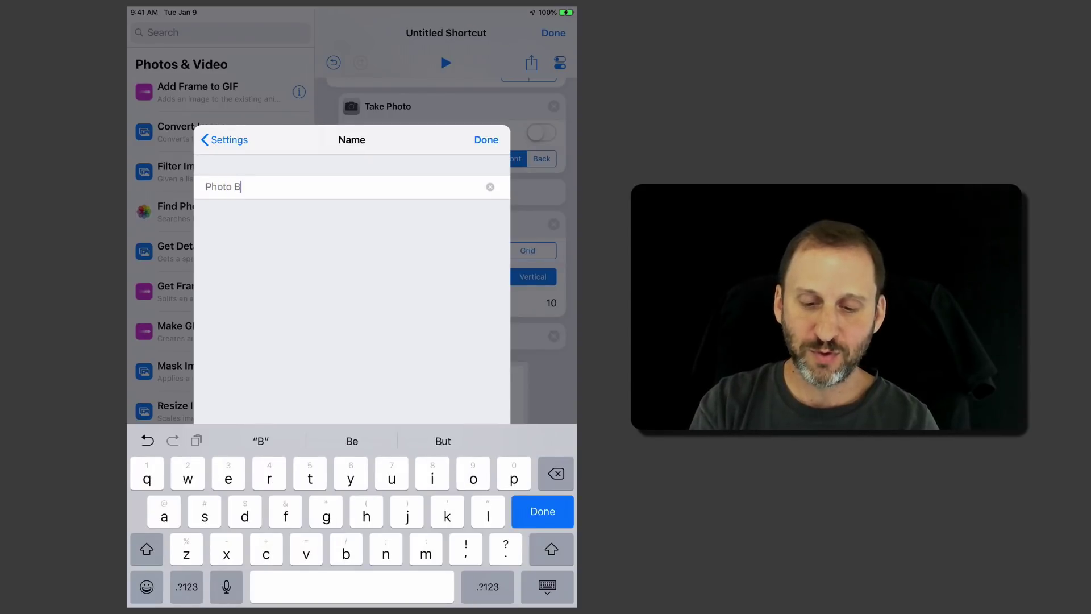
{"action": "type", "text": "ooth St"}
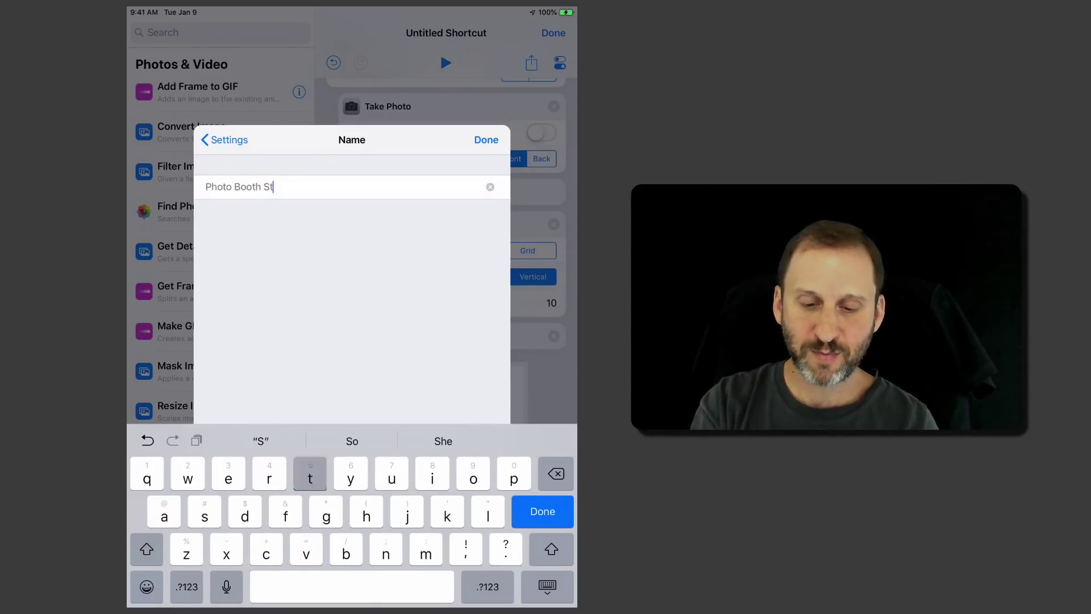
{"action": "type", "text": "rip"}
{"action": "key", "text": "Return"}
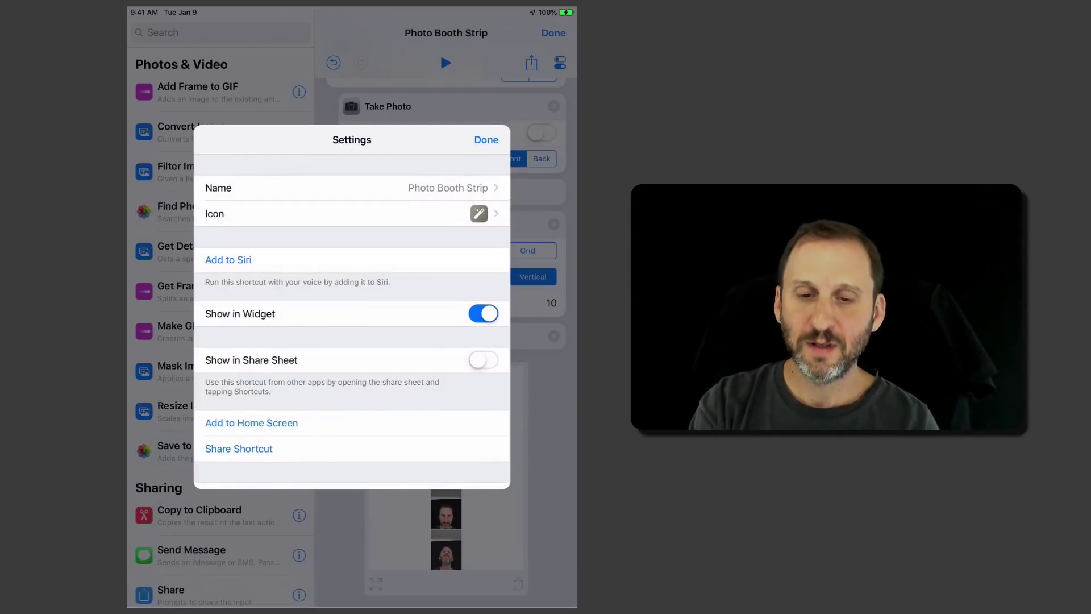